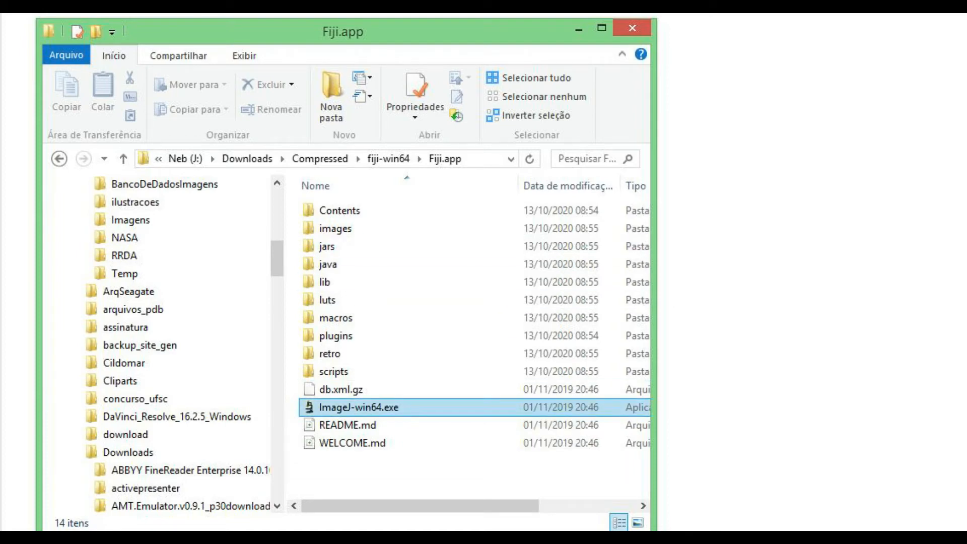
- Launch Fiji from ImageJ-win64.exe and open the calibration image escala.jpg, placing it clear of the main window
double_click(359, 407)
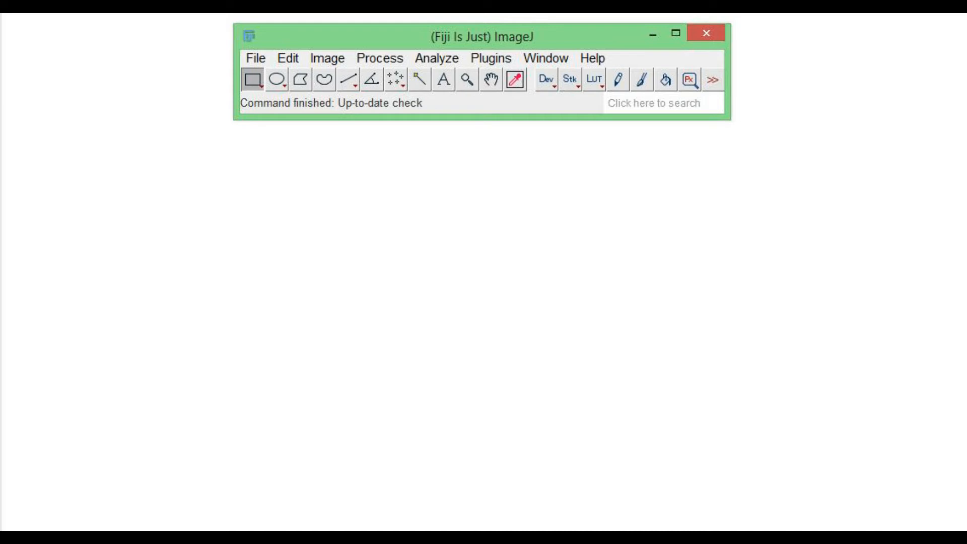
left_click(256, 58)
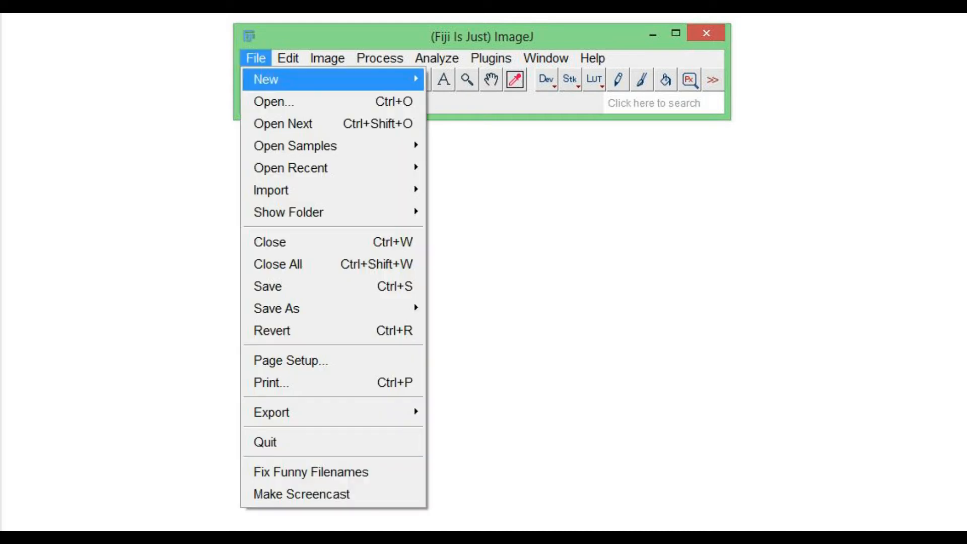
left_click(333, 102)
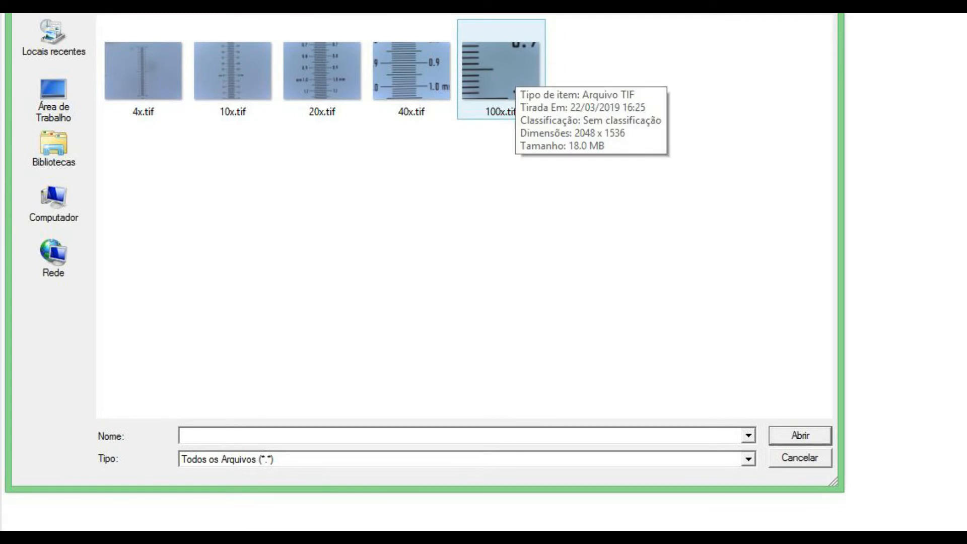
left_click(54, 203)
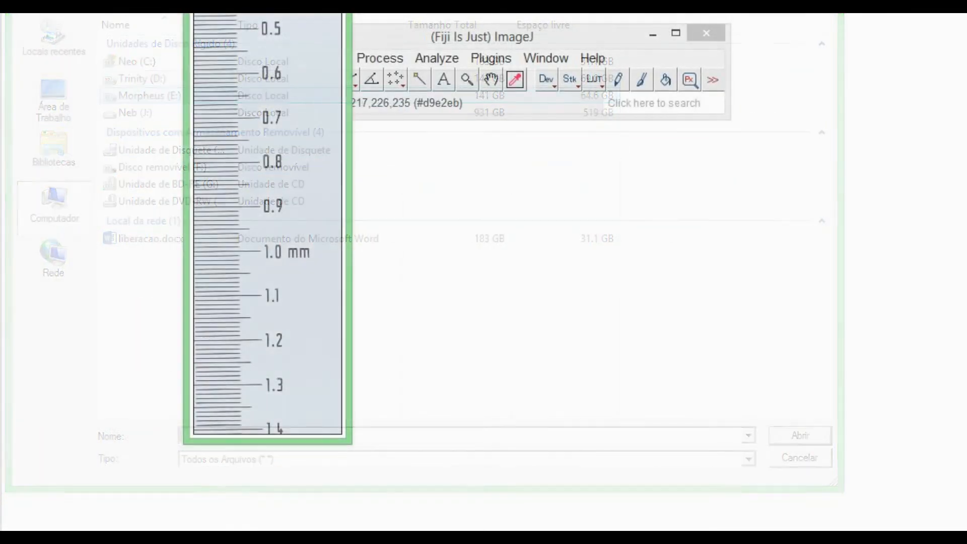
left_click_drag(234, 1, 524, 36)
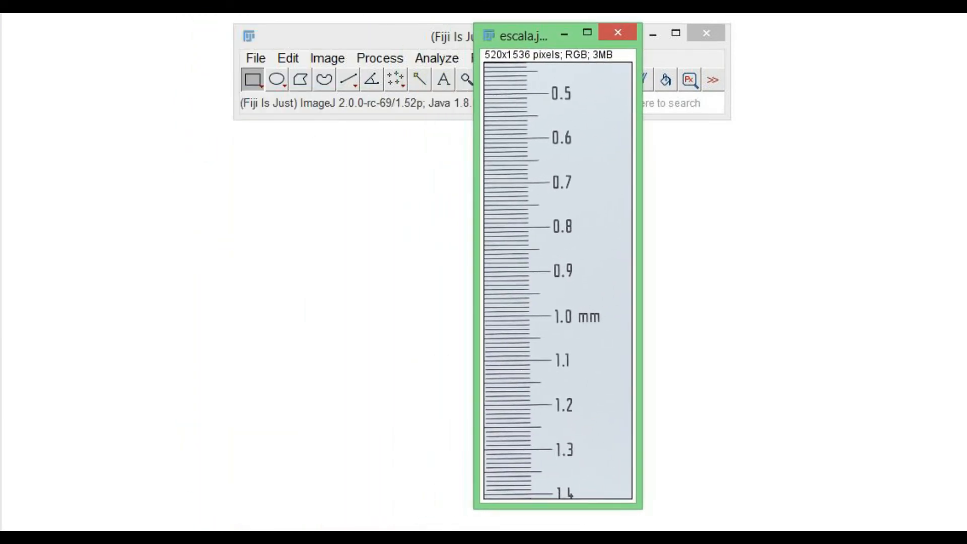
left_click_drag(524, 35, 552, 37)
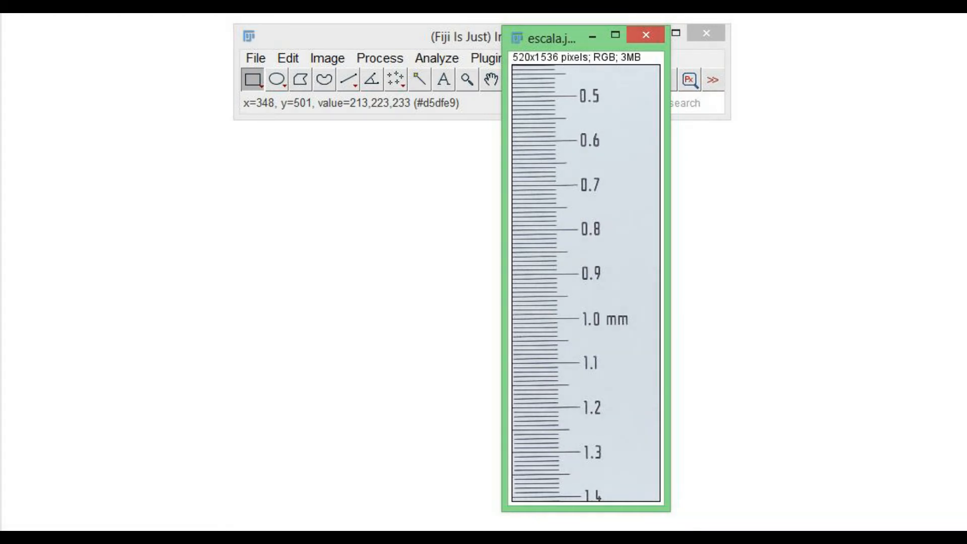
left_click_drag(556, 37, 103, 30)
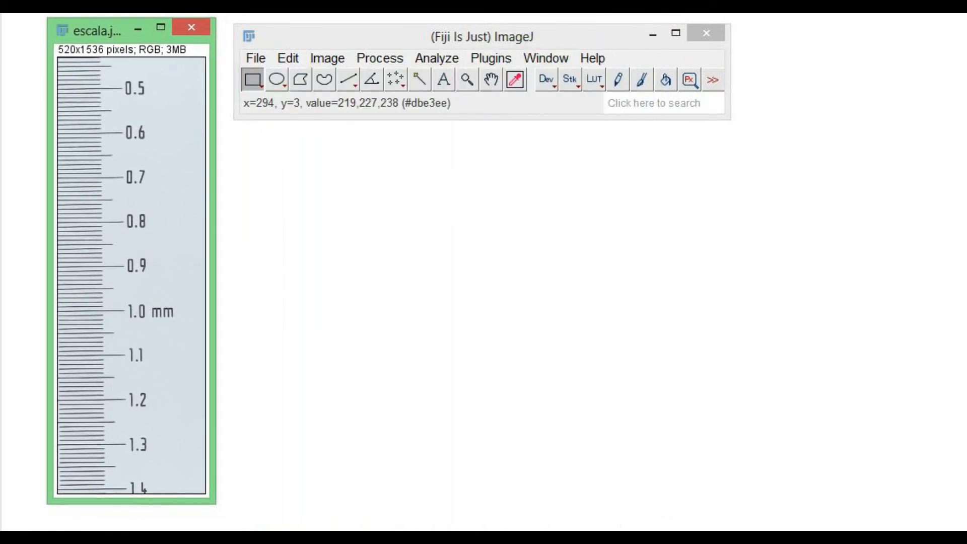
- Draw a straight line between the 0.8 and 0.9 marks of the calibration scale and open Set Scale for it
left_click(347, 79)
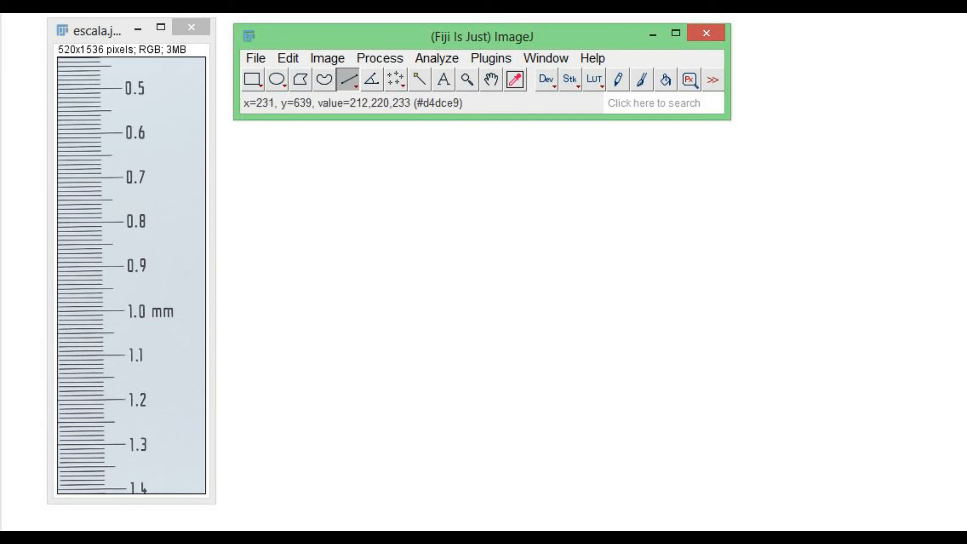
left_click_drag(116, 222, 117, 266)
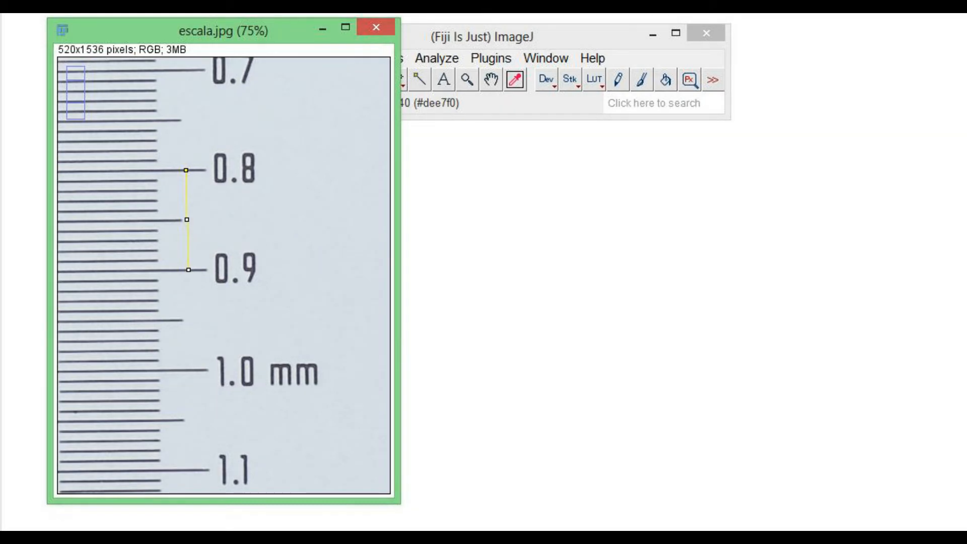
left_click(437, 58)
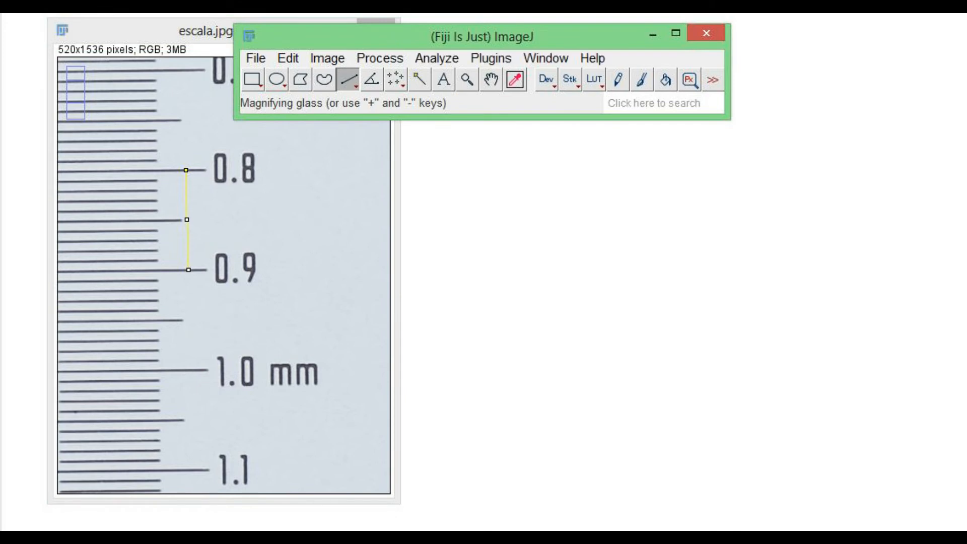
left_click(437, 58)
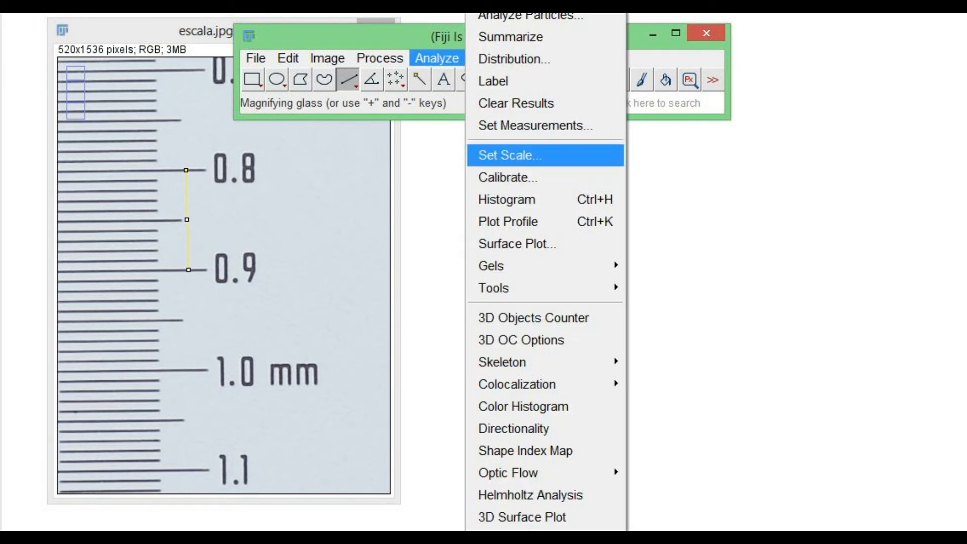
left_click(510, 156)
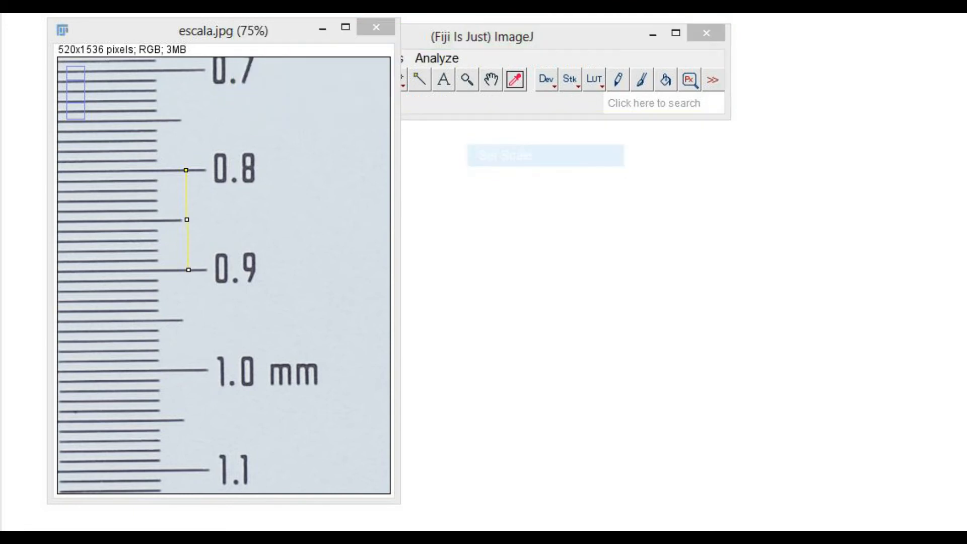
left_click_drag(418, 62, 523, 70)
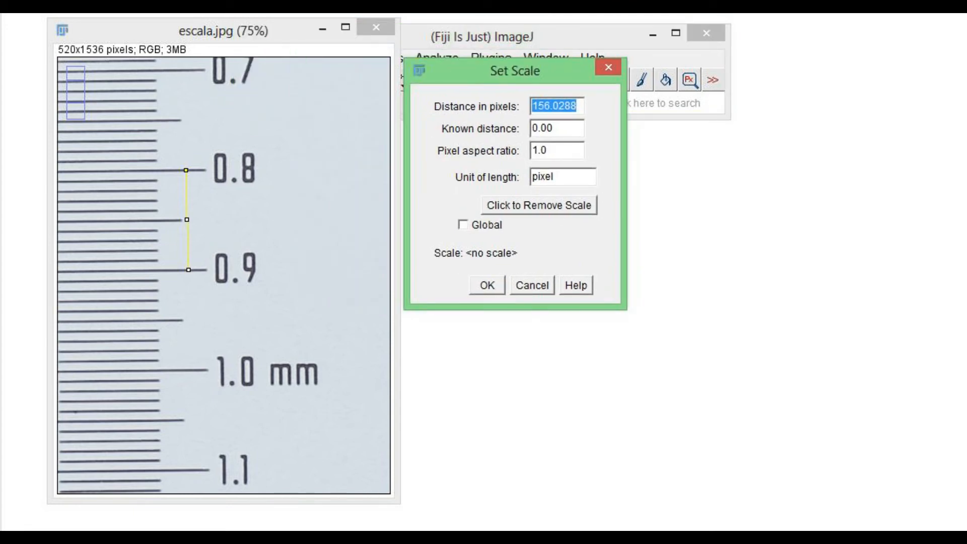
- Set the known distance of the line to 0.1 and the unit of length to mm
key("Tab")
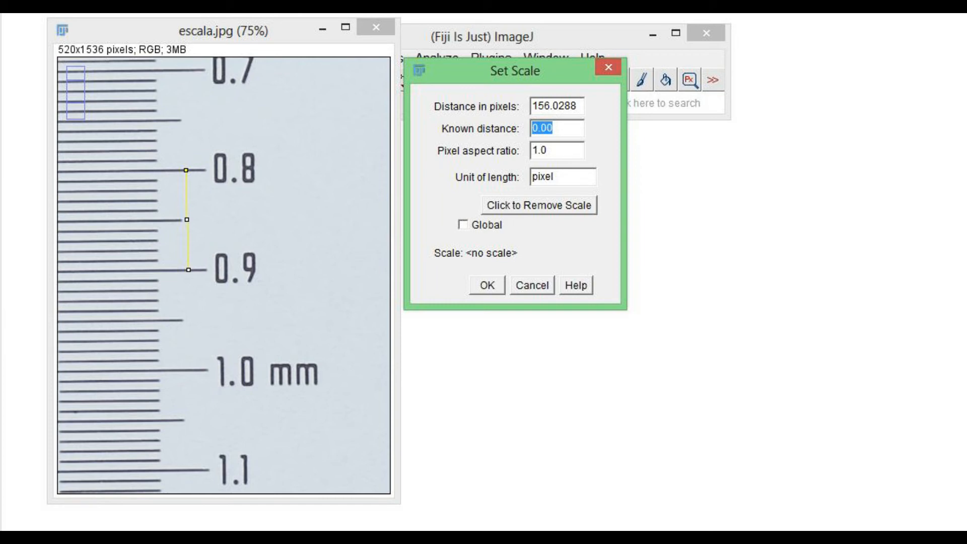
type("0.1")
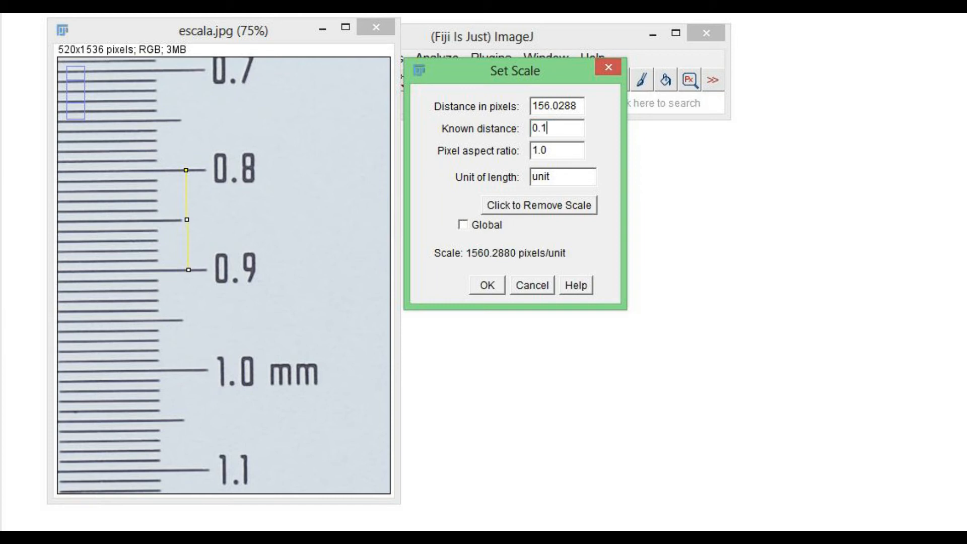
key("Tab")
key("Tab")
type("MM")
key("BackSpace")
key("BackSpace")
type("mm")
- Express the same calibration in micrometres, with a known distance of 100 and um as the unit
key("shift+Tab")
key("shift+Tab")
type("100")
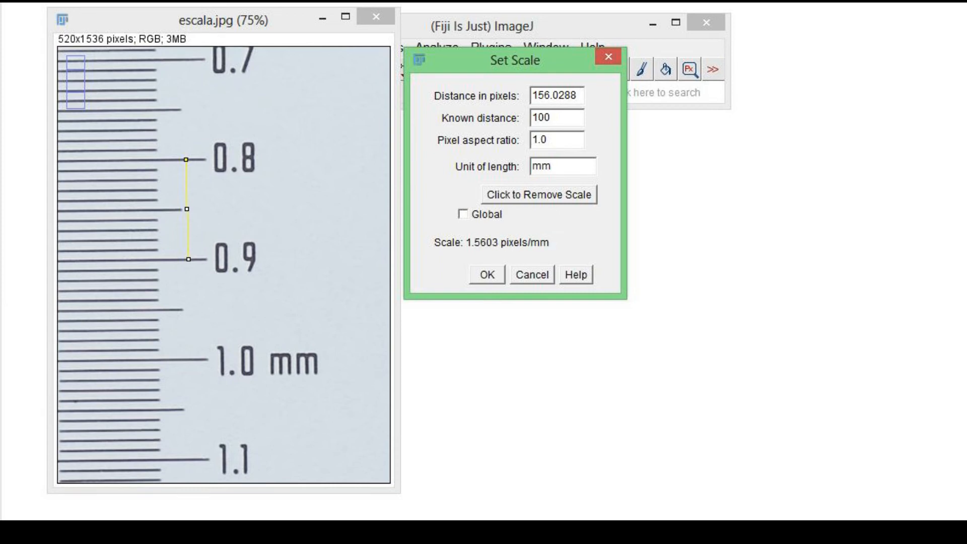
key("Tab")
key("Tab")
type("um")
- Return the known distance to 0.1 and the unit of length to mm, and apply the scale
key("shift+Tab")
key("shift+Tab")
type("0.1")
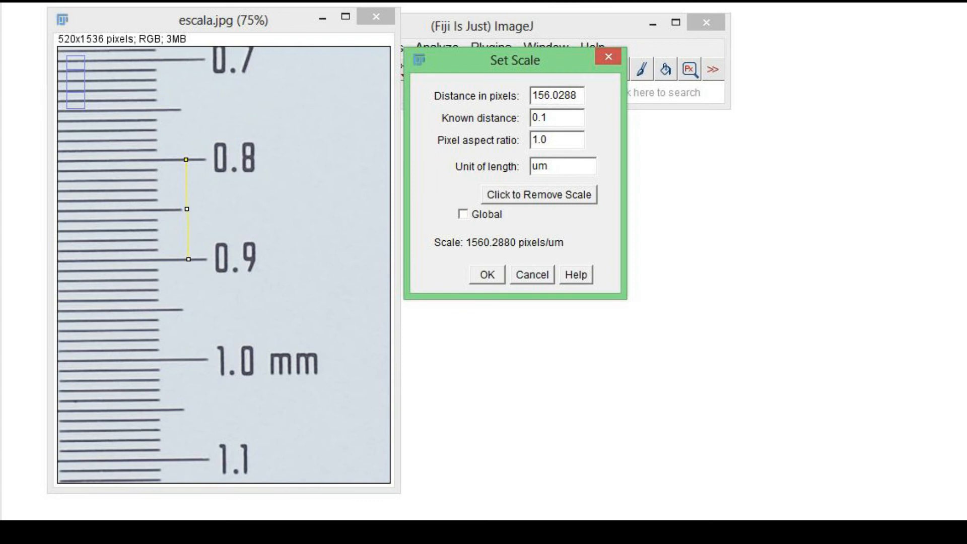
key("Tab")
type("mm")
key("Return")
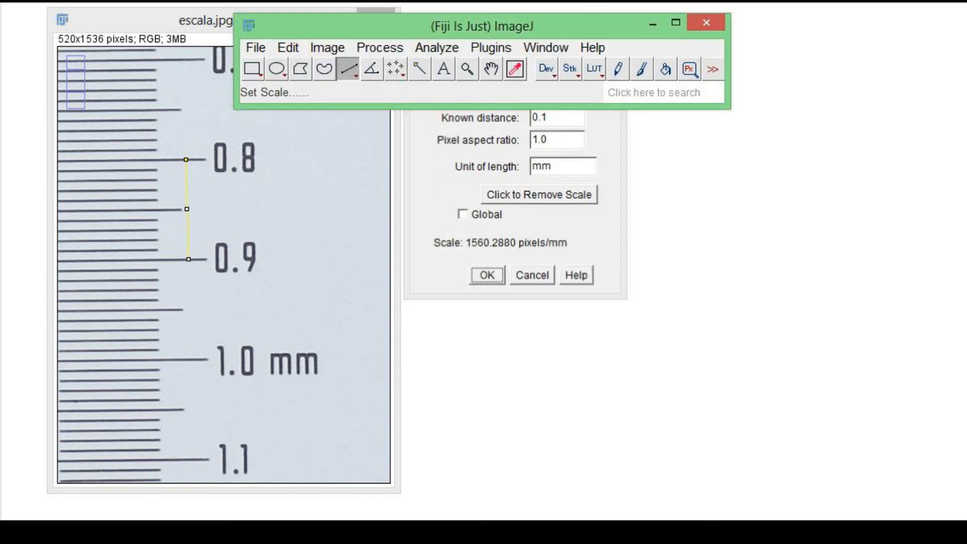
- Make the calibrated mm scale global so it applies to every image
left_click(437, 48)
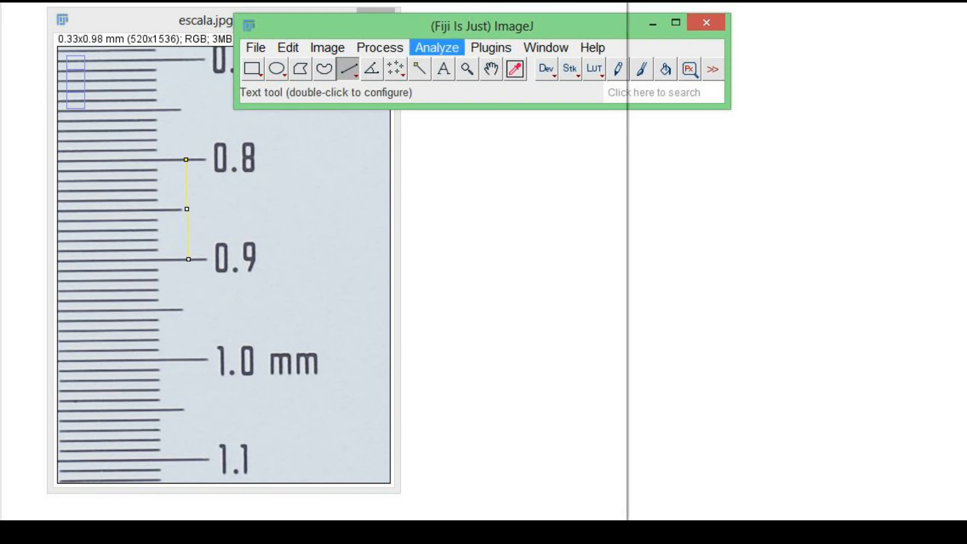
left_click(510, 145)
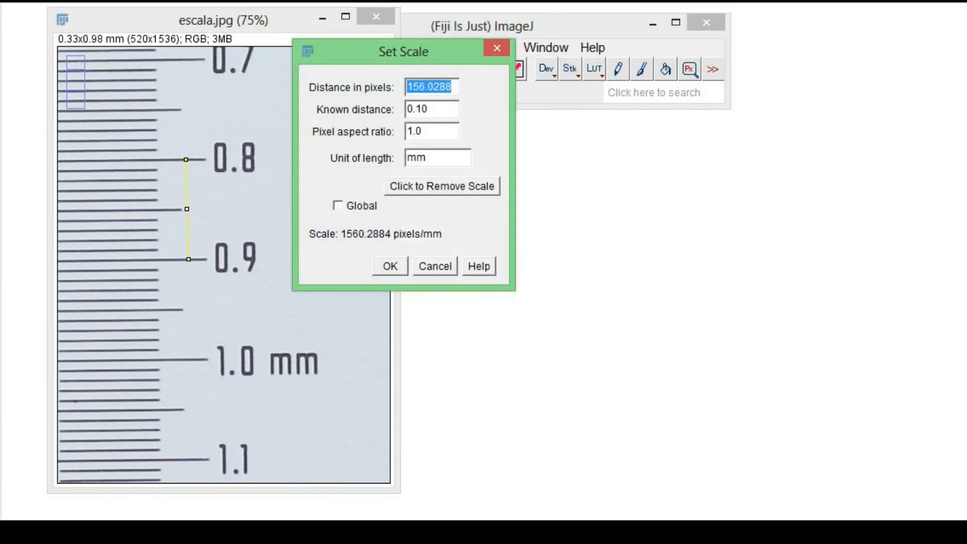
left_click(338, 205)
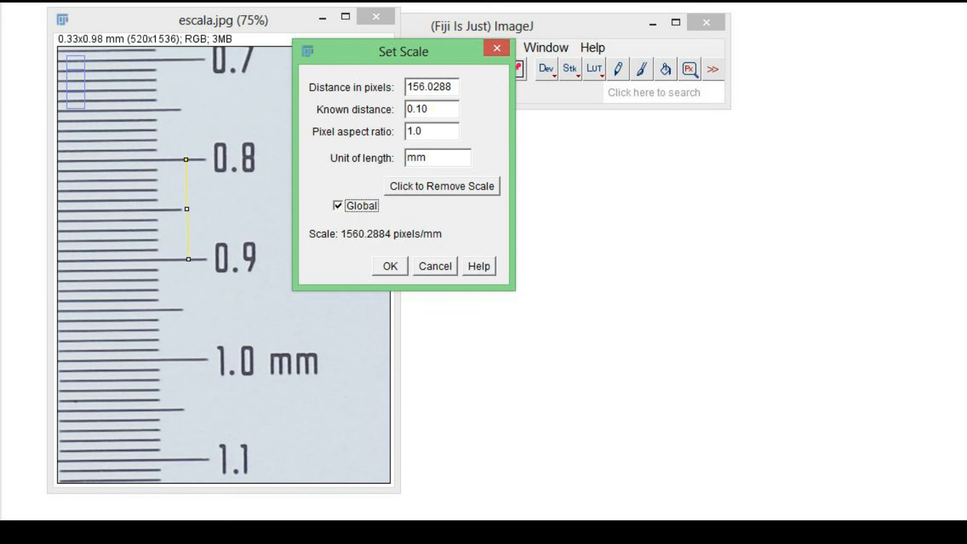
left_click(390, 266)
- Open the recent insect image PR00618.jpg at 12.5% zoom and move its window fully into view
left_click(256, 58)
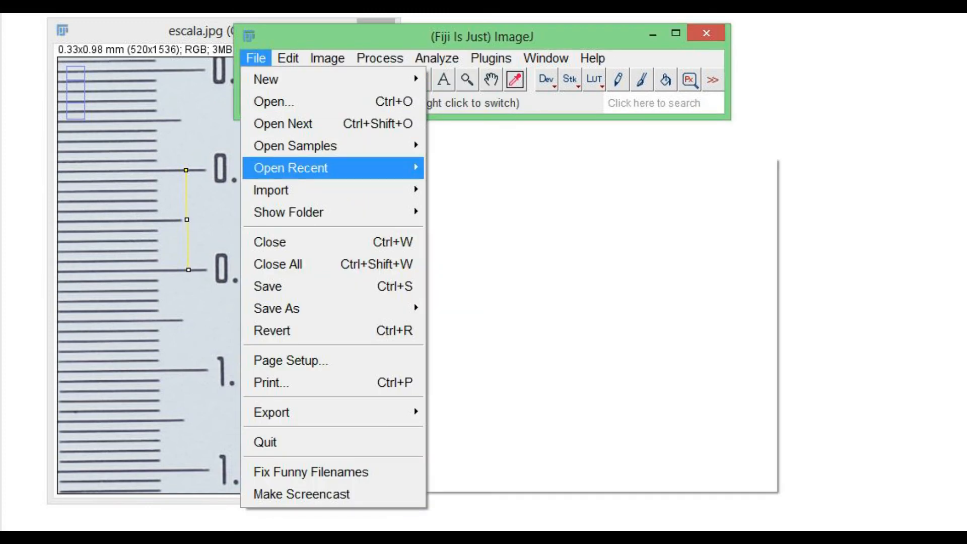
mouse_move(291, 168)
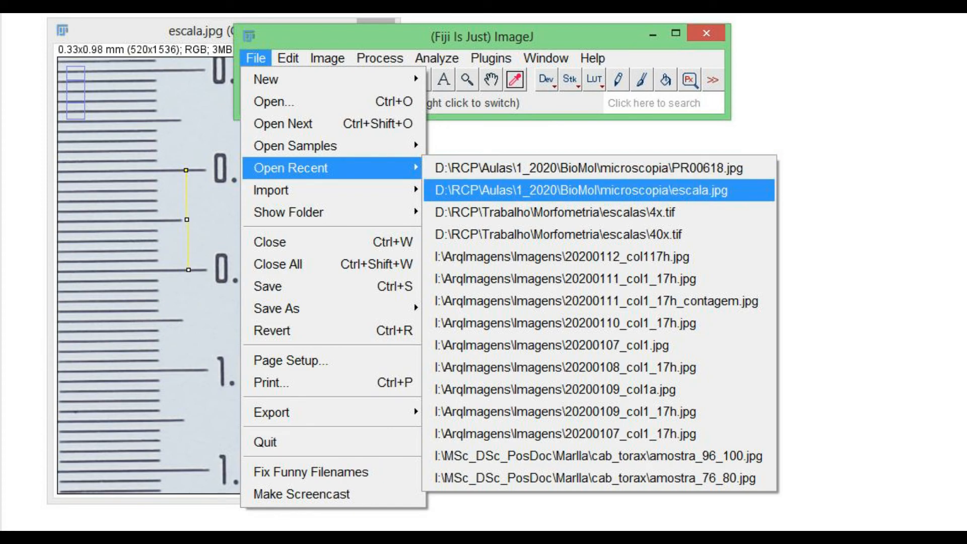
left_click(589, 168)
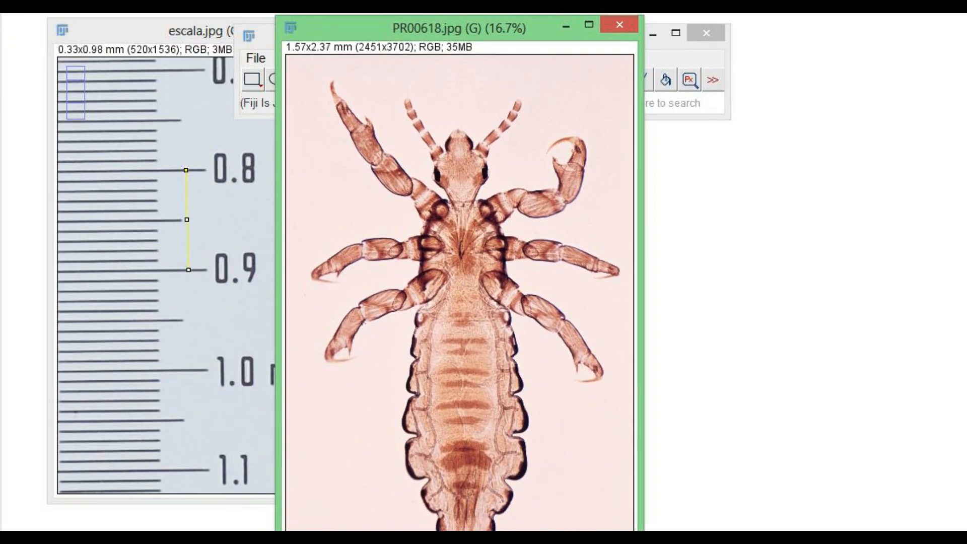
key("minus")
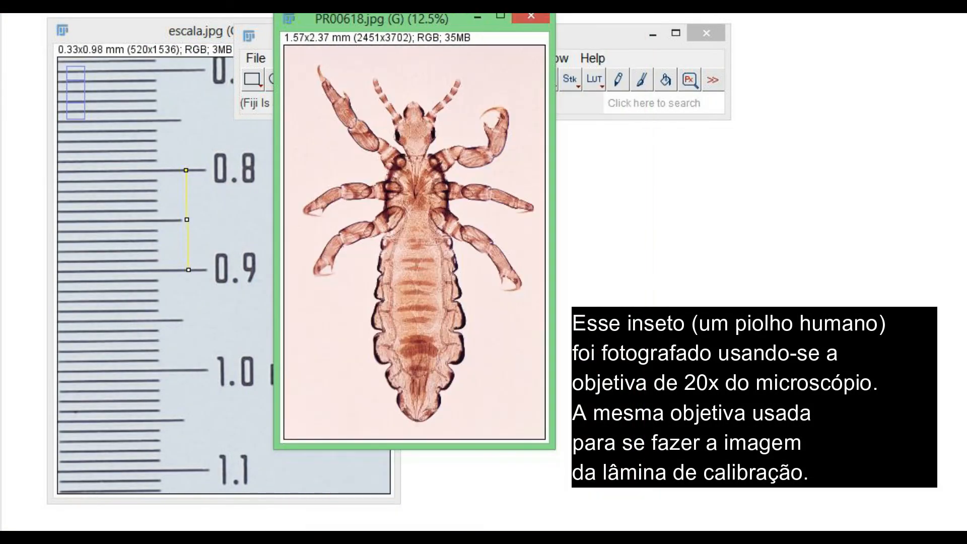
left_click_drag(381, 19, 438, 70)
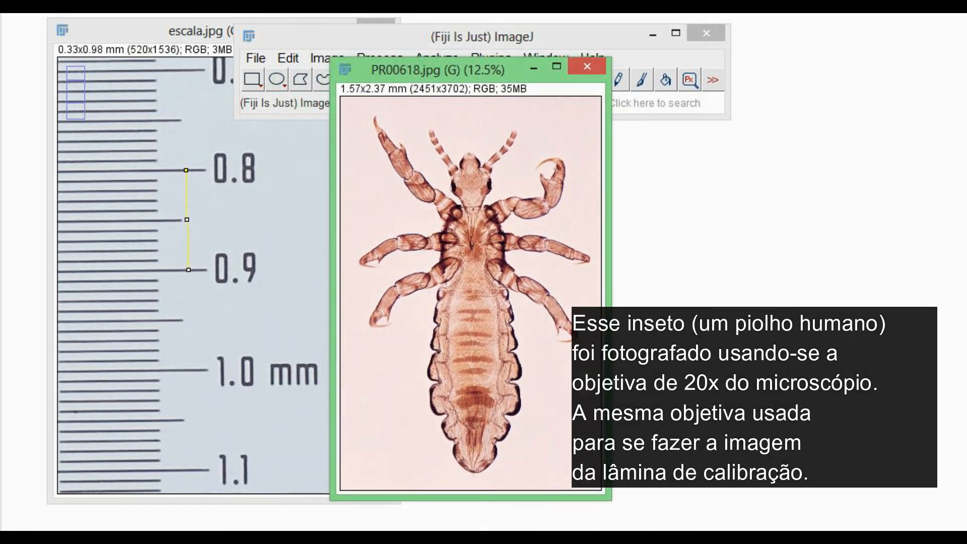
- Rotate the insect image 90 degrees to the right and move its window away from the calibration image's tick labels
left_click(322, 59)
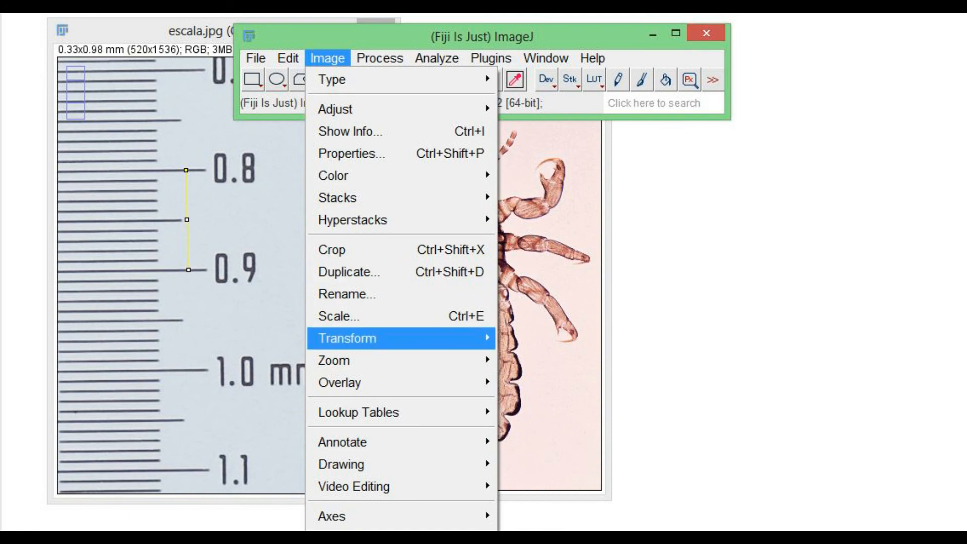
mouse_move(352, 338)
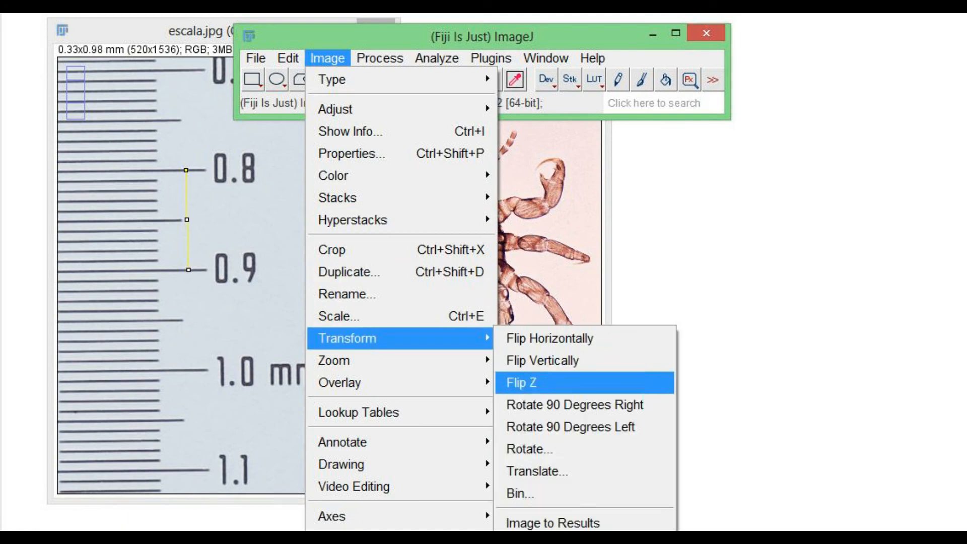
left_click(575, 404)
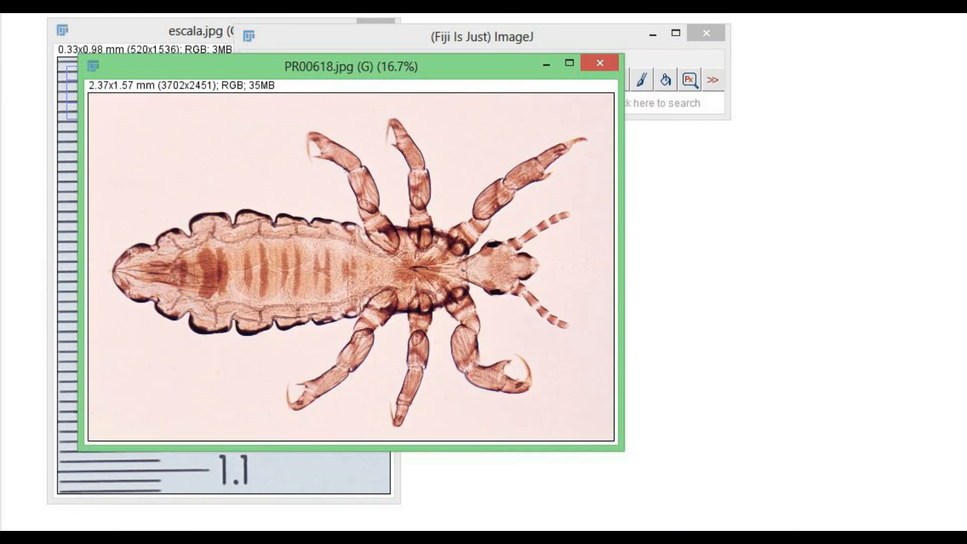
left_click_drag(358, 66, 587, 81)
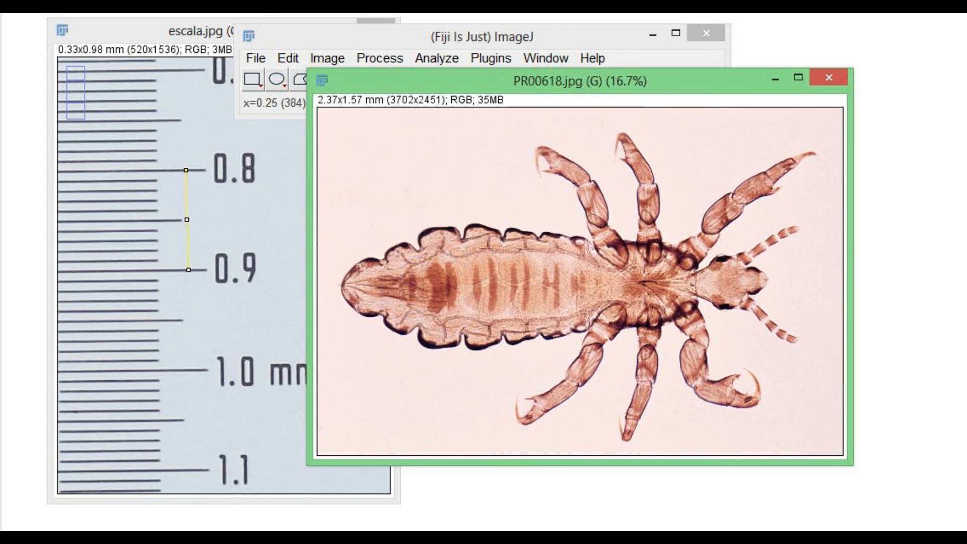
- Draw a horizontal line about 0.57 mm long below the insect's abdomen and add a black scale bar at that selection
left_click_drag(372, 409, 498, 408)
left_click_drag(580, 81, 526, 145)
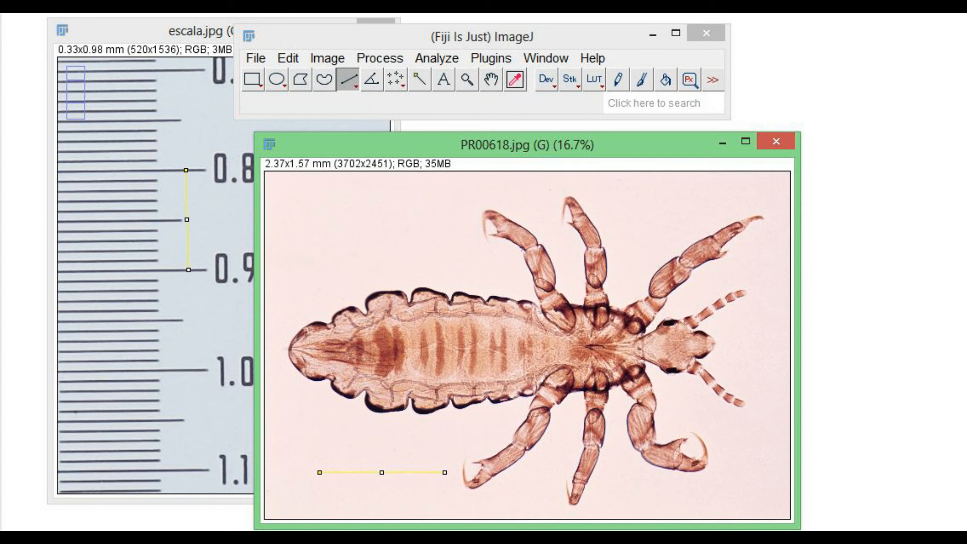
left_click(437, 58)
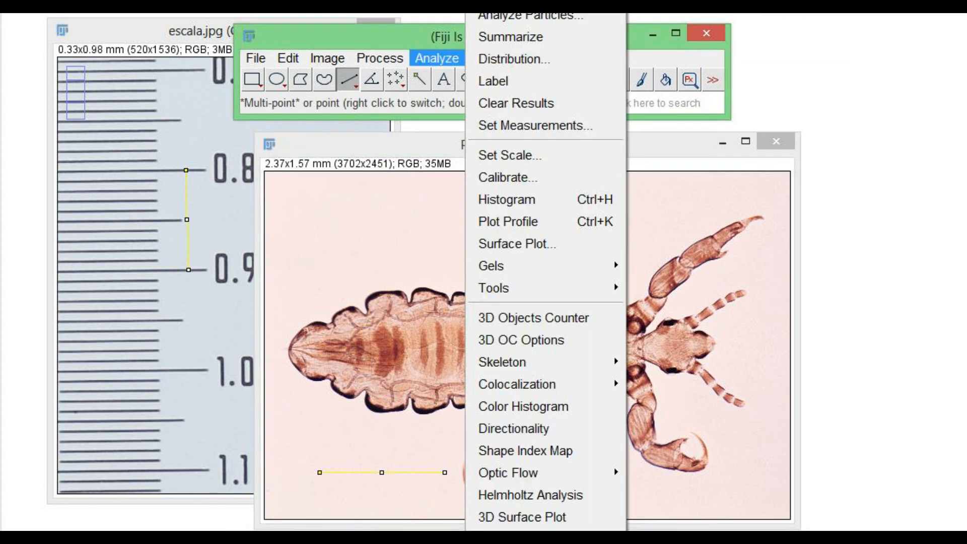
mouse_move(494, 288)
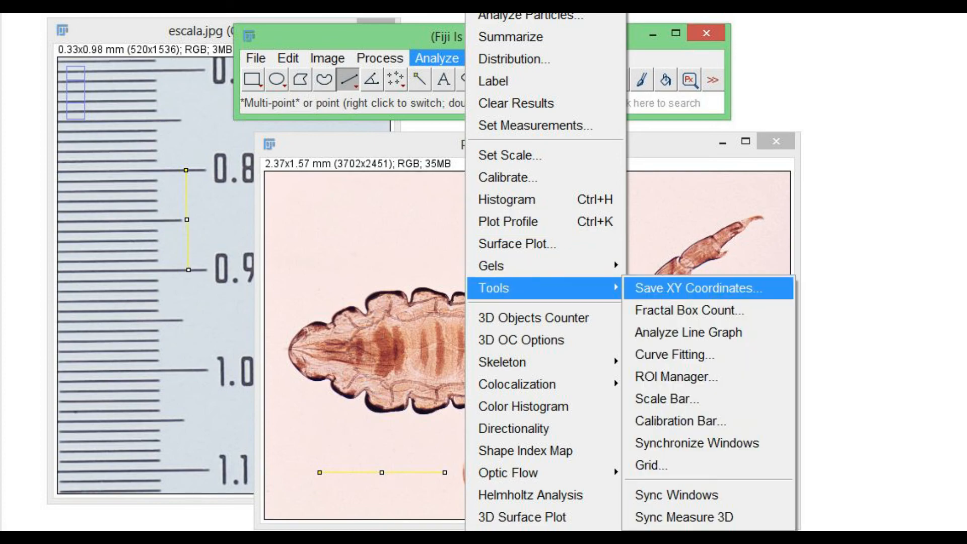
left_click(667, 399)
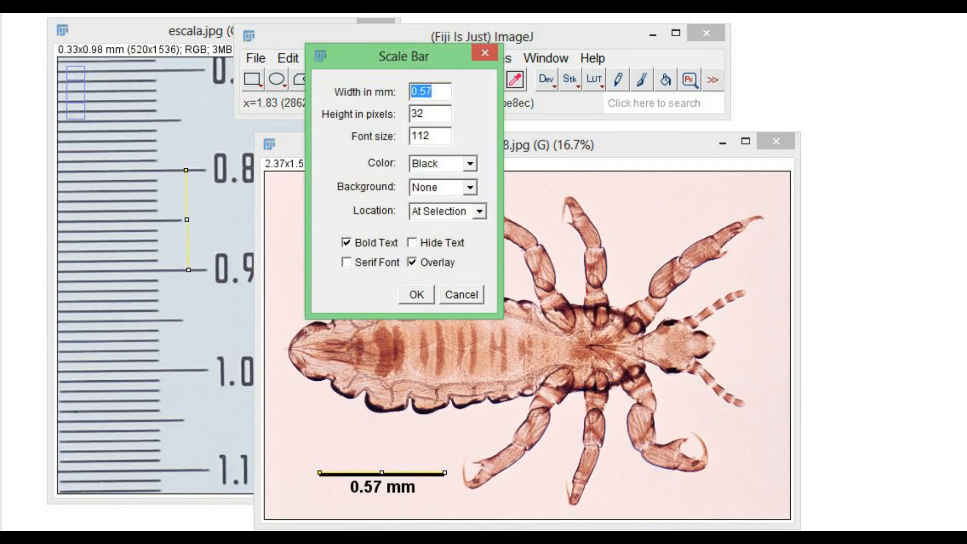
left_click(416, 294)
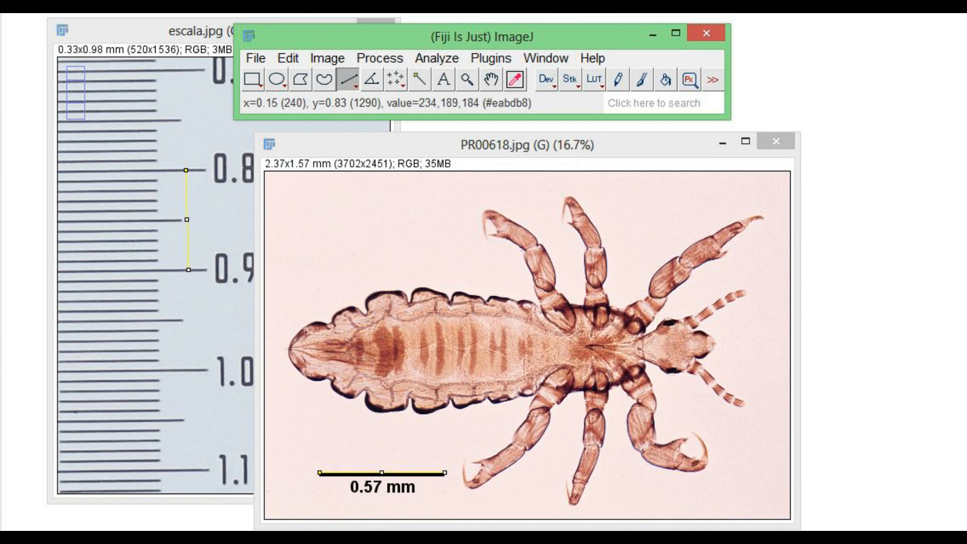
- Draw a straight line along the insect's body from abdomen tip to head and add a scale bar at that selection
left_click_drag(288, 351, 714, 343)
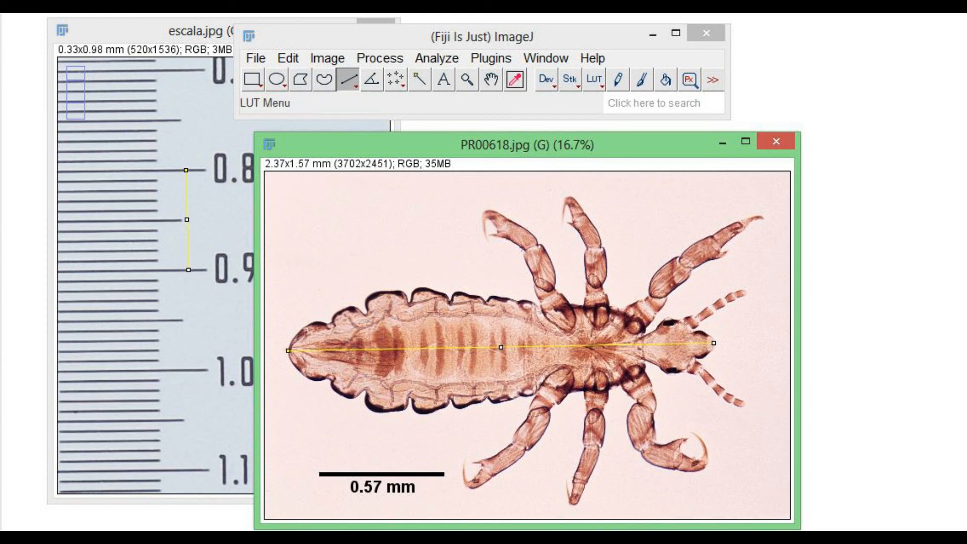
left_click(437, 58)
left_click(437, 59)
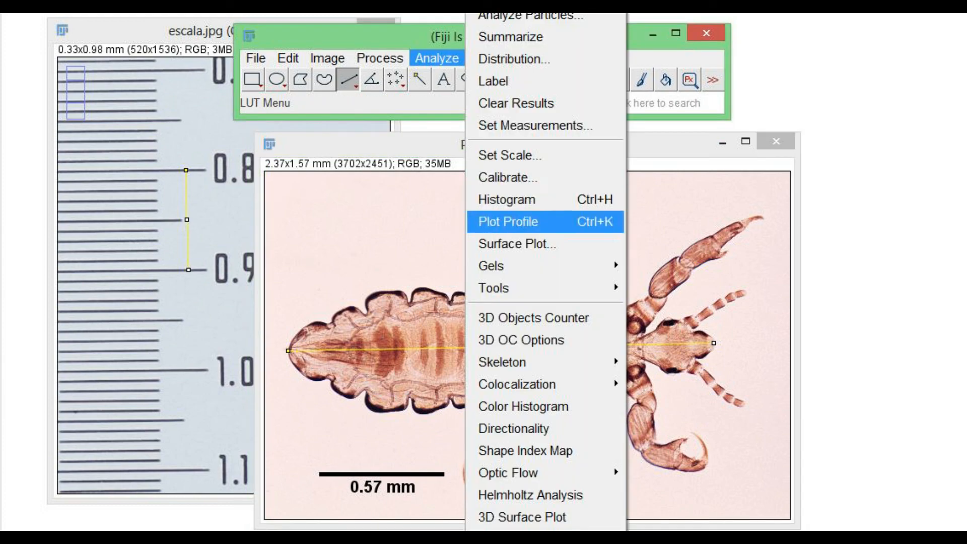
mouse_move(554, 289)
left_click(665, 399)
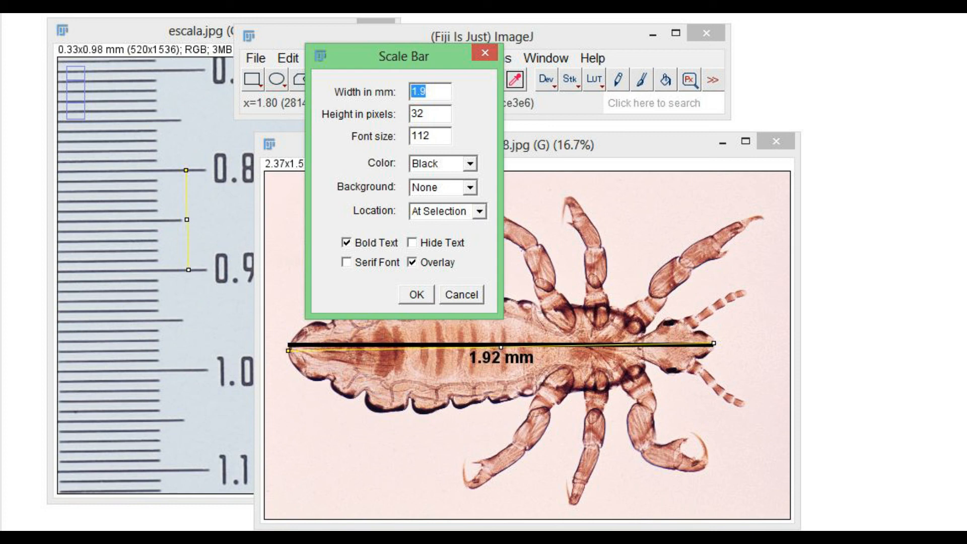
key("Return")
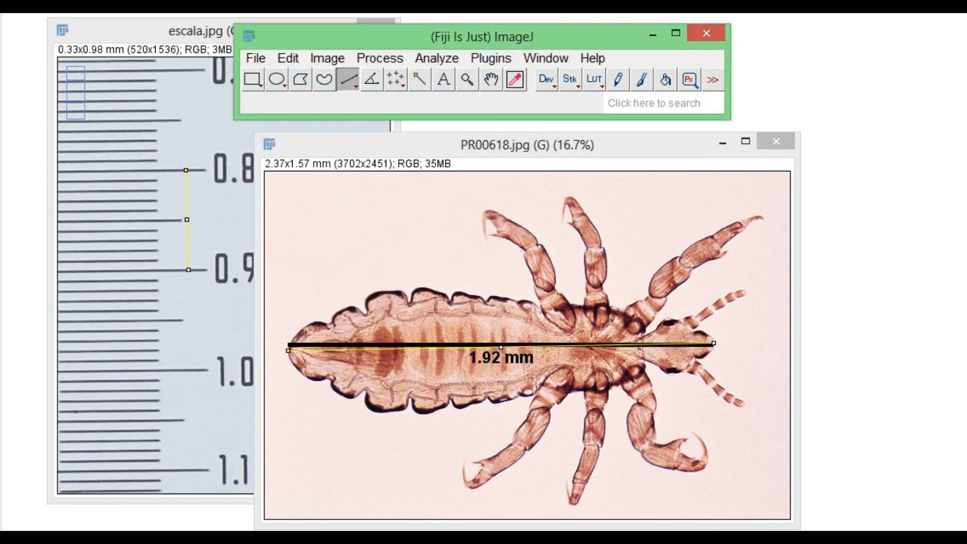